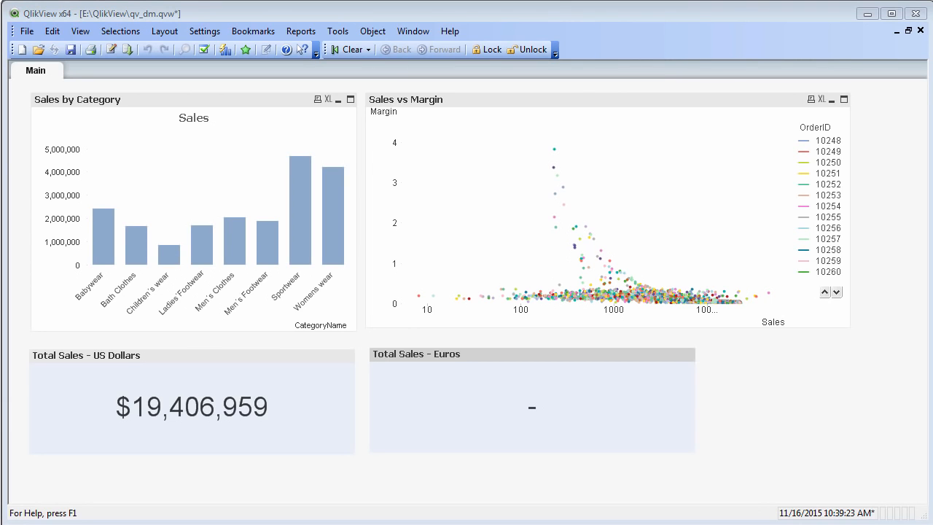
- Open the load script and start a new database connection using QvDataMarketConnector.exe
key("ctrl+e")
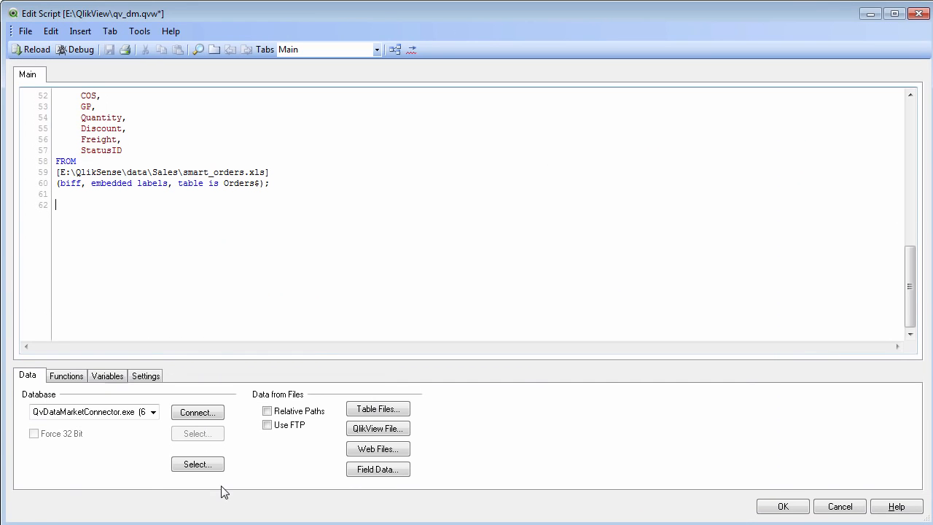
scroll(150, 283, "up", 14)
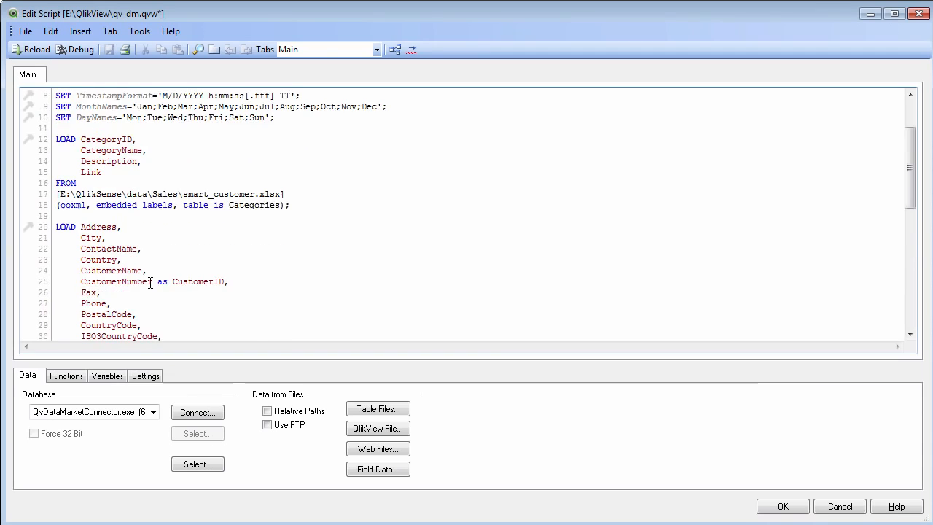
scroll(153, 293, "down", 10)
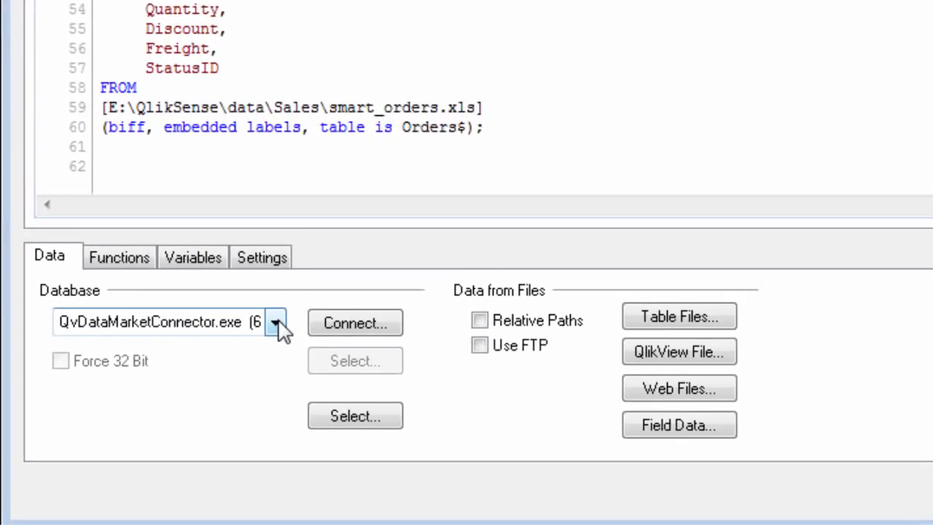
left_click(154, 412)
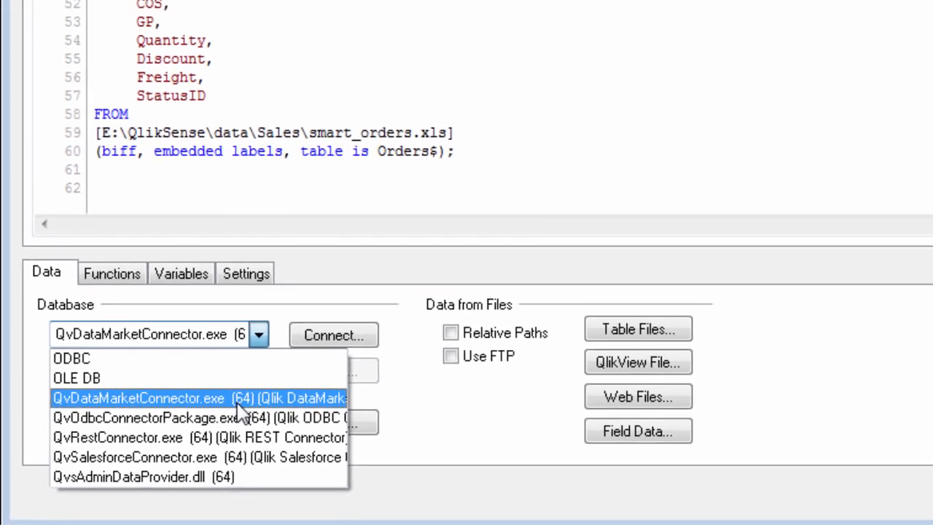
left_click(293, 373)
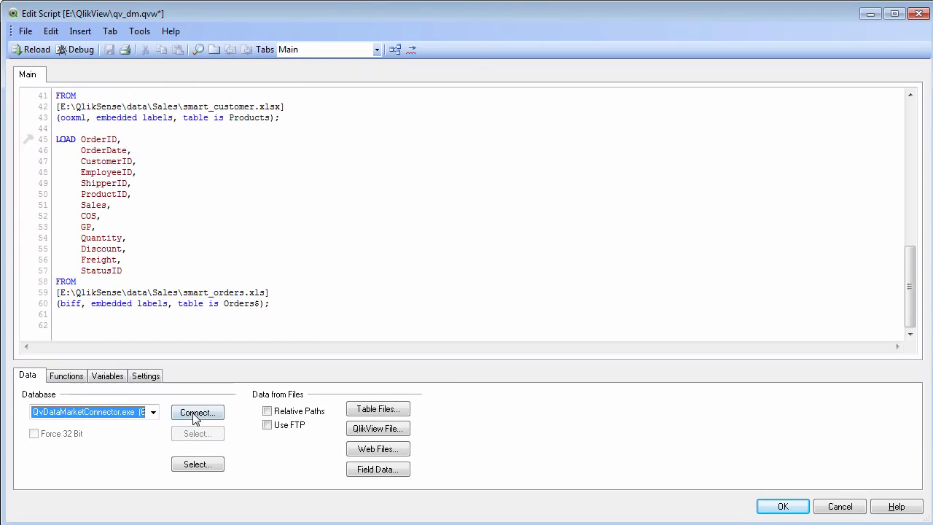
left_click(197, 413)
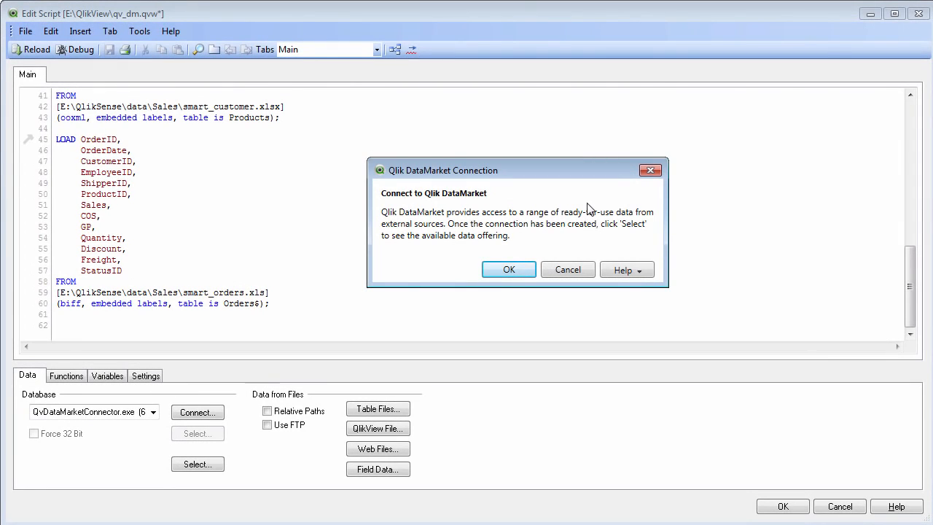
- View the DataMarket license update form, cancel it, and confirm the Qlik DataMarket connection to add it to the script
left_click(645, 279)
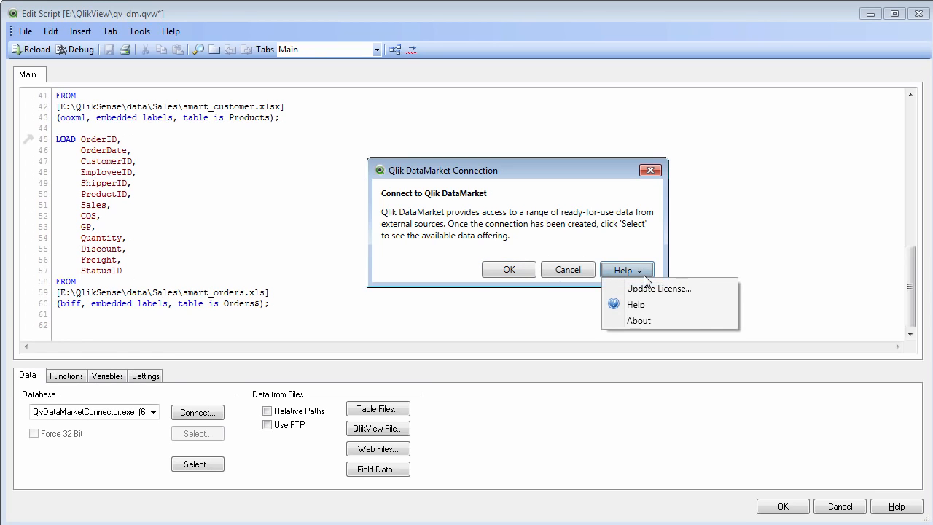
left_click(653, 289)
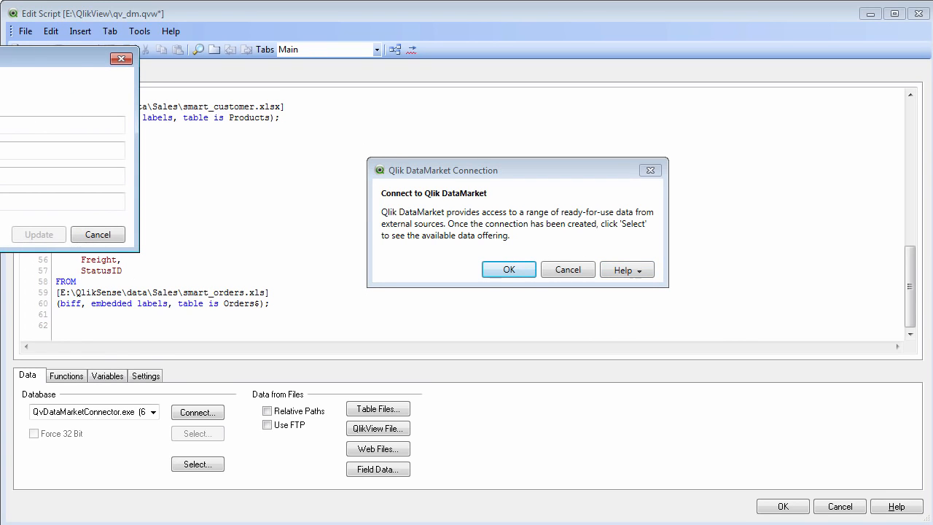
left_click_drag(22, 59, 480, 119)
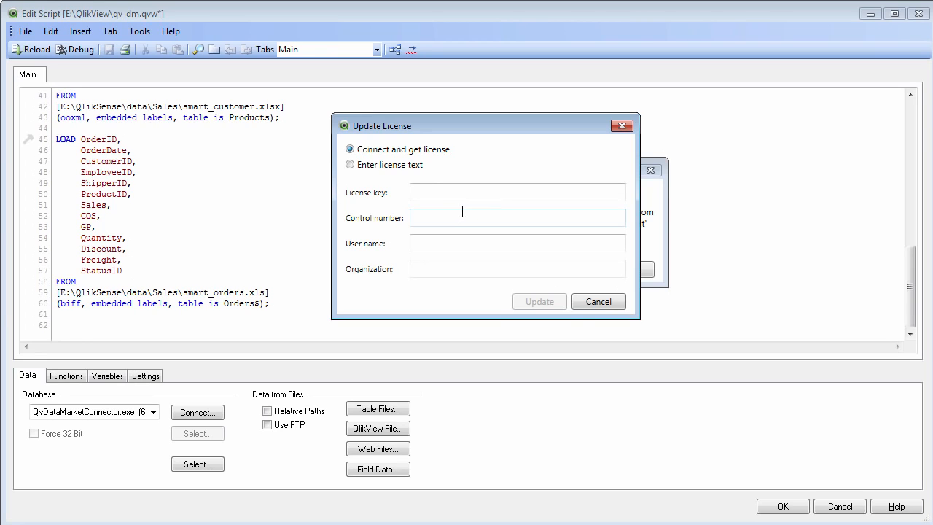
left_click(612, 304)
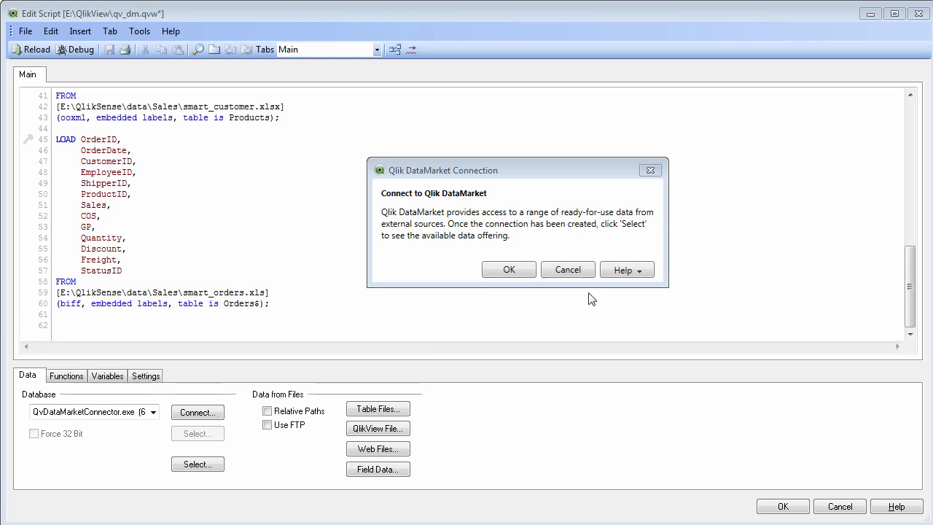
left_click(510, 270)
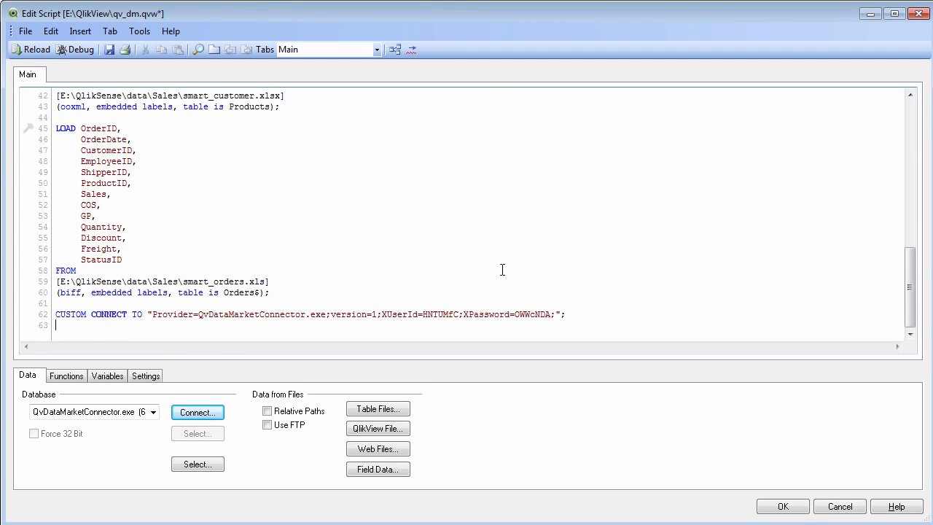
- Examine the locations, dates and measurements offered by the Weather in 50 cities worldwide dataset, and cancel the selection
left_click(198, 467)
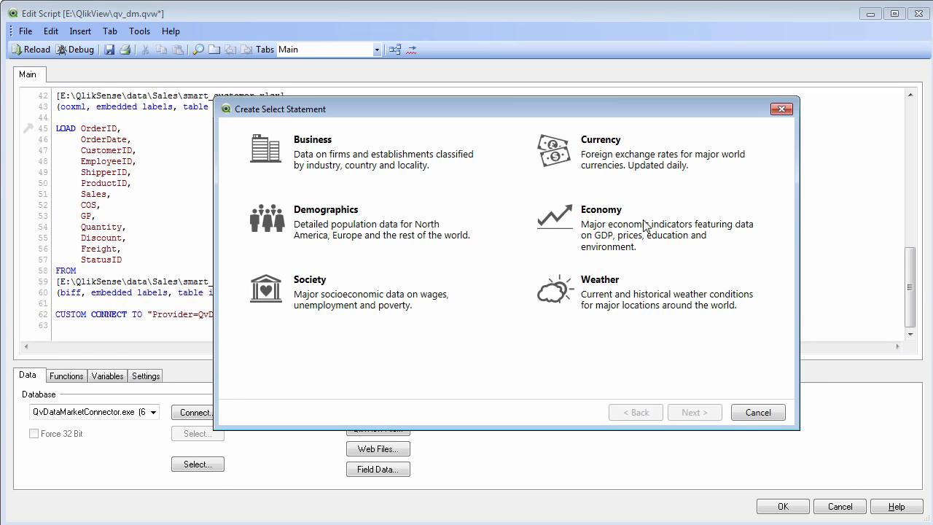
left_click(666, 312)
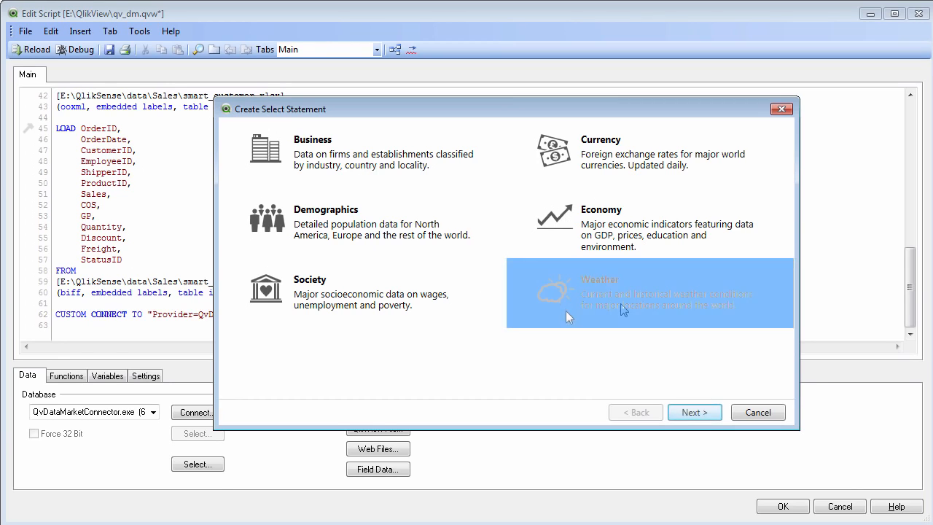
left_click(695, 412)
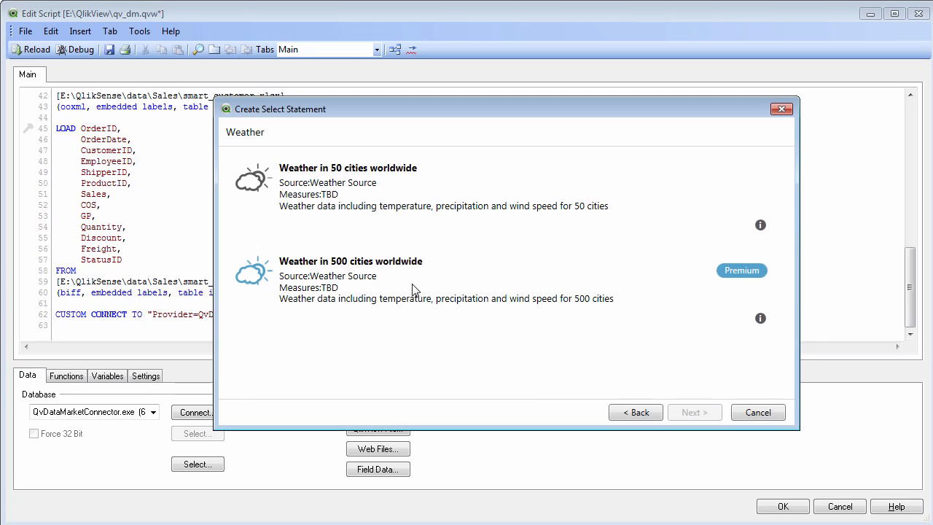
left_click(414, 219)
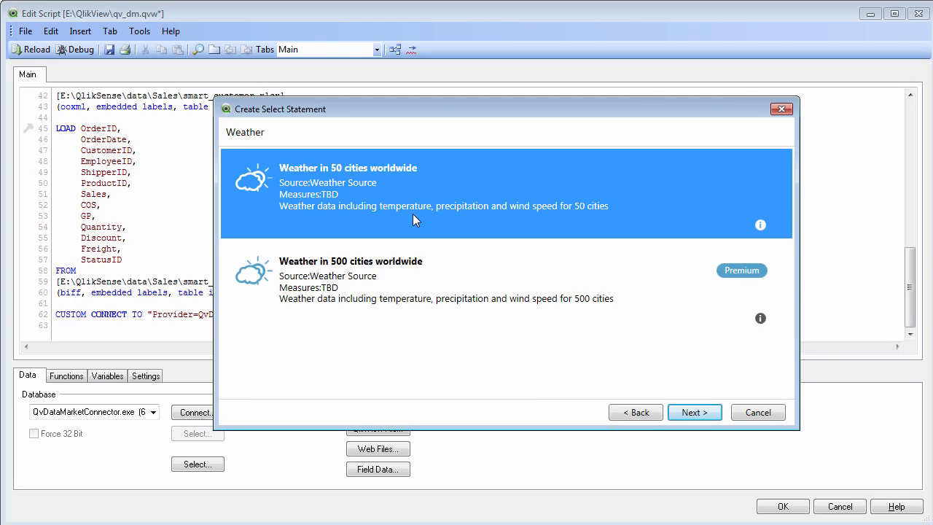
left_click(694, 412)
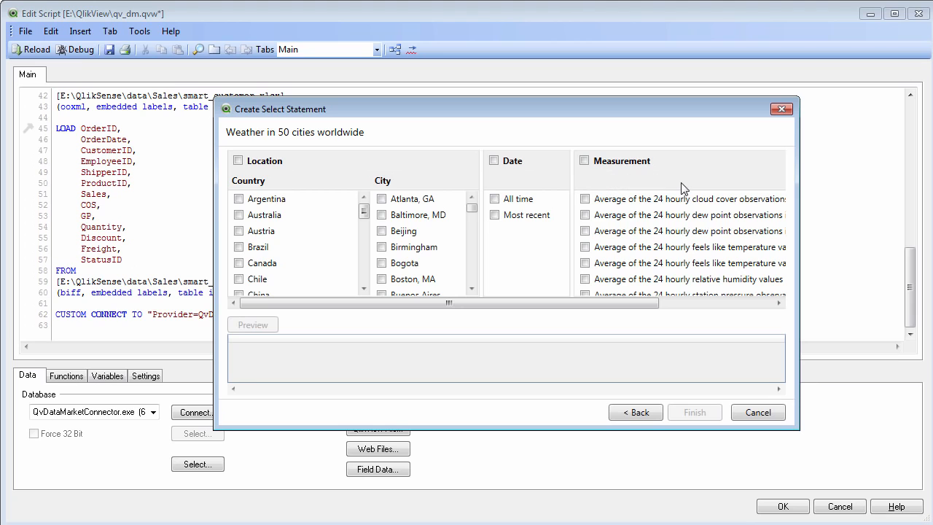
left_click_drag(623, 304, 736, 305)
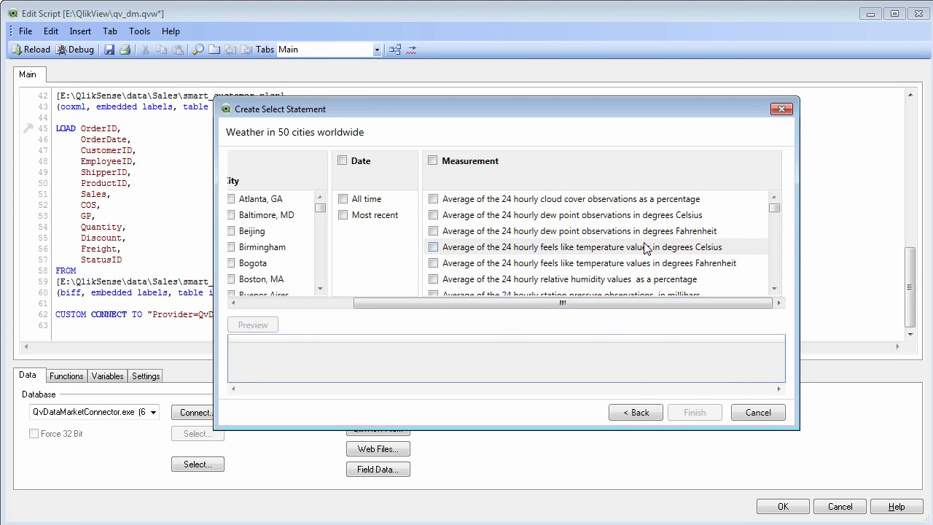
scroll(645, 249, "down", 4)
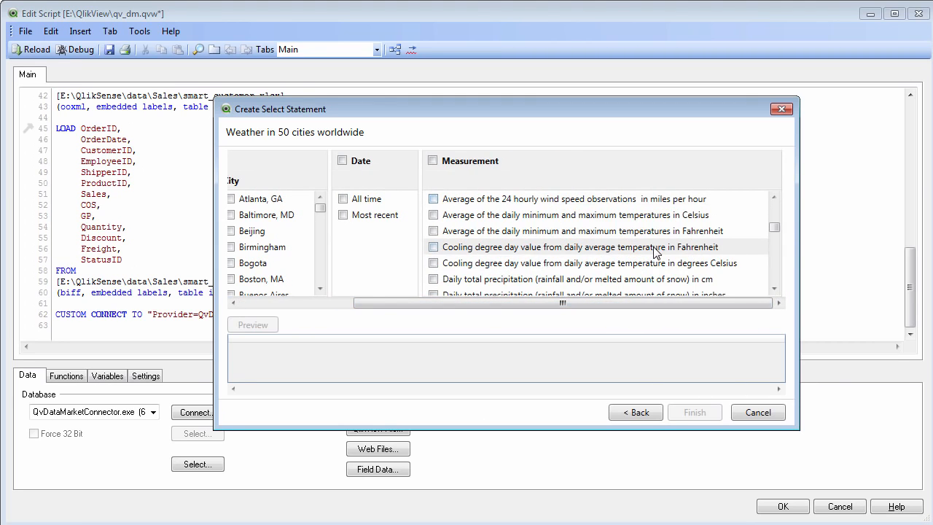
scroll(654, 259, "up", 3)
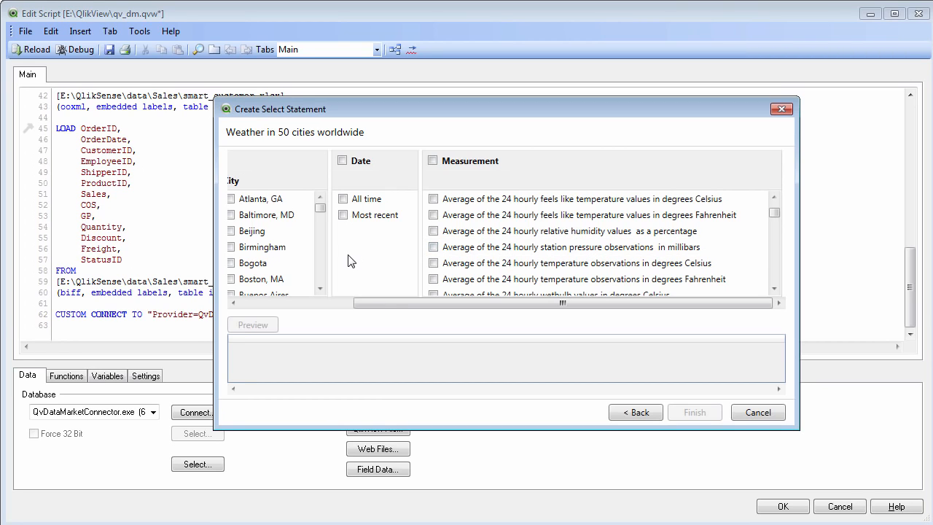
left_click_drag(396, 297, 295, 296)
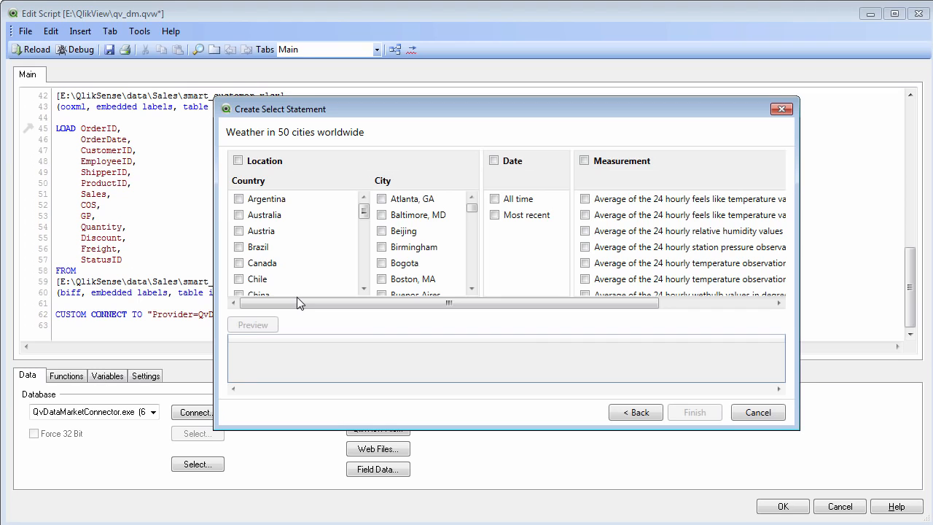
left_click(758, 413)
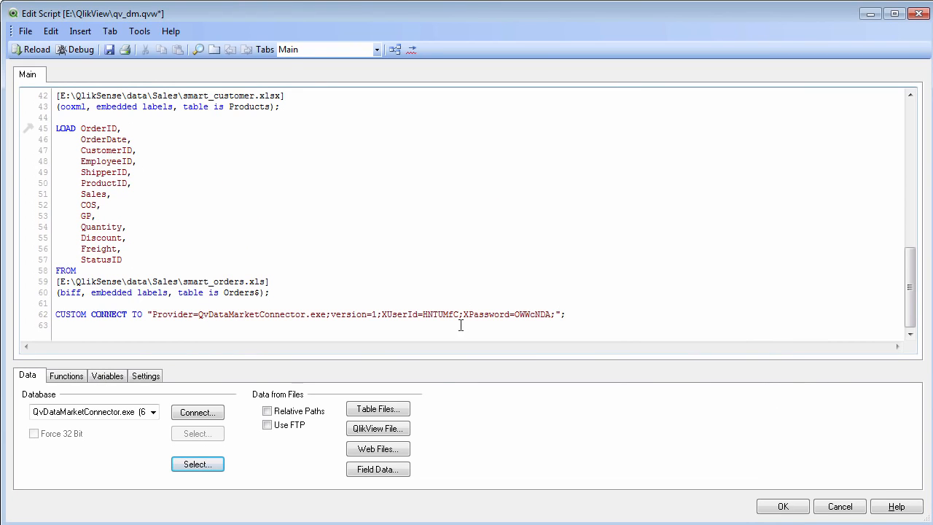
- Start a new DataMarket select statement from the Currency category using the 3x3 currency exchange rates dataset
left_click(217, 473)
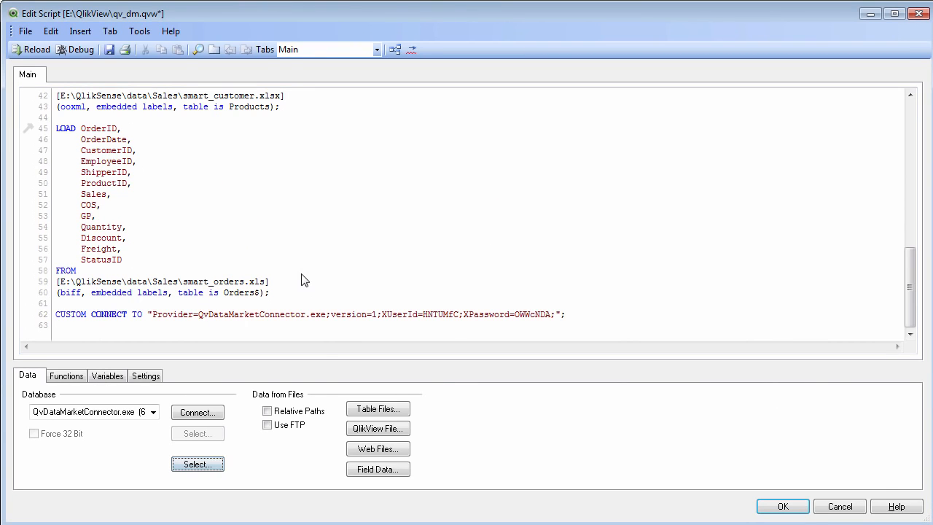
left_click(640, 137)
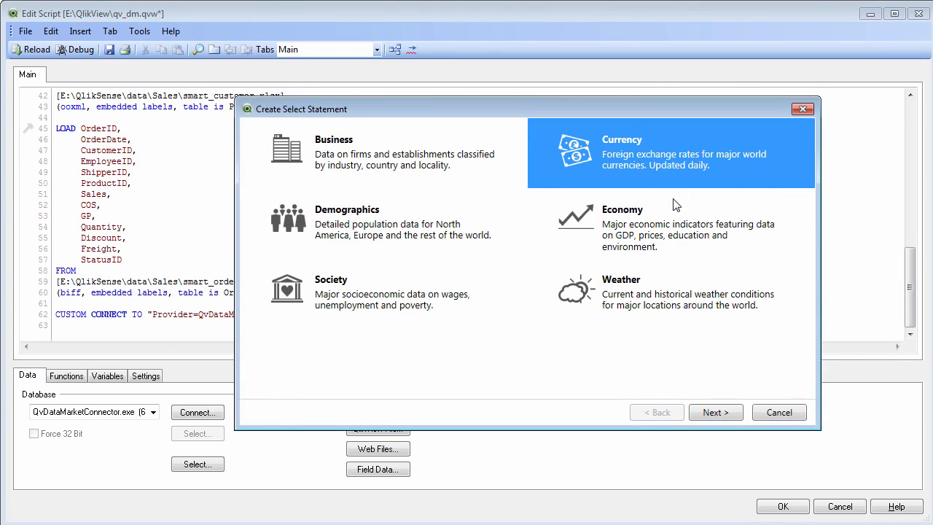
left_click(727, 413)
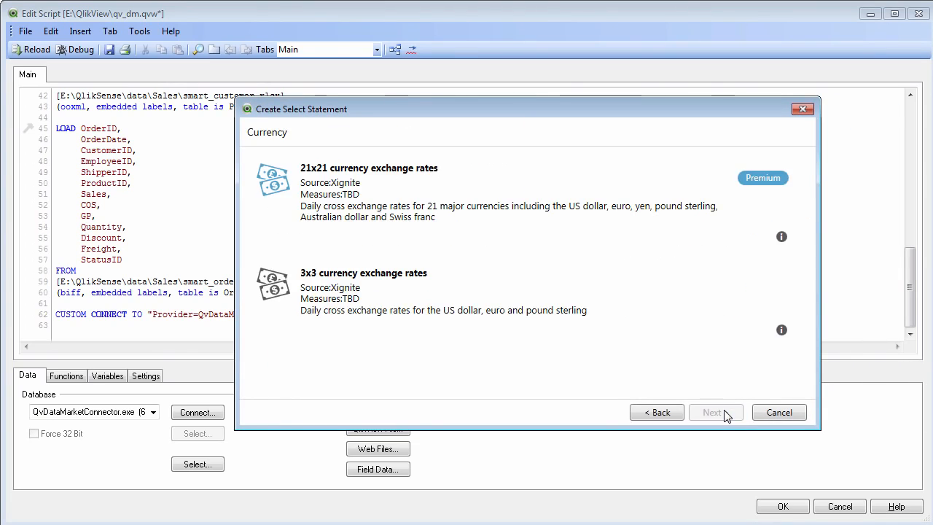
left_click(420, 207)
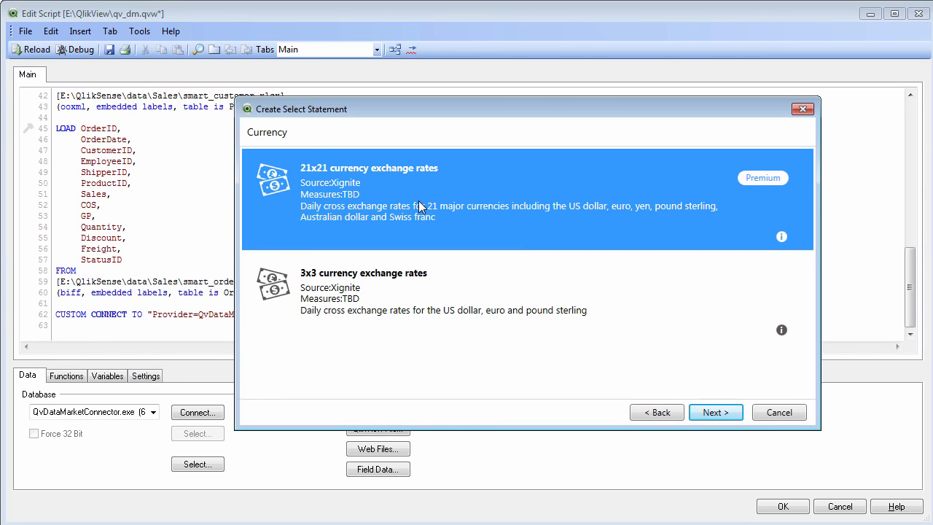
left_click(427, 289)
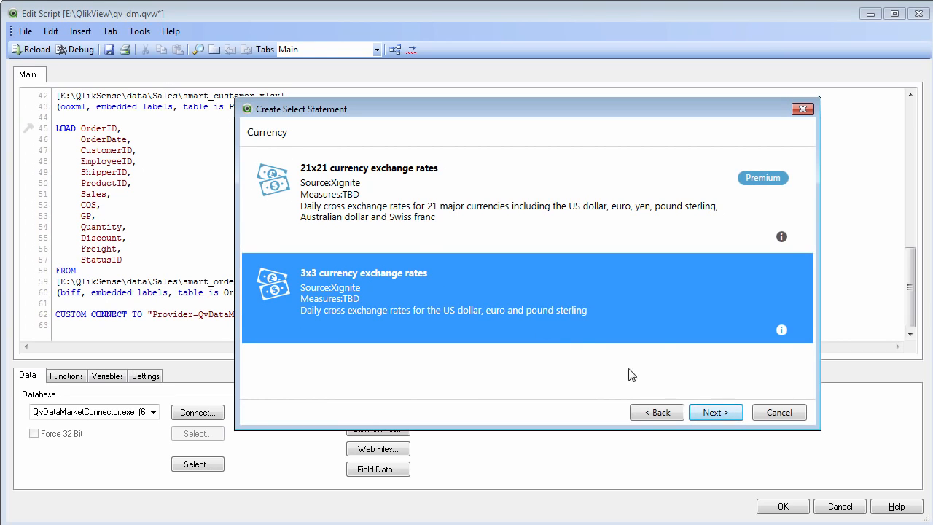
left_click(708, 410)
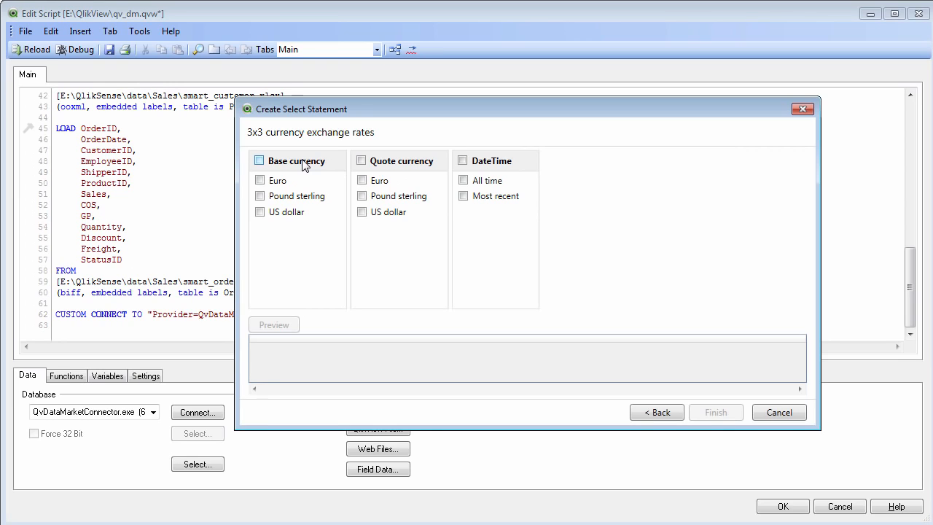
- Choose US dollar as base currency, Euro as quote currency and the Most recent date, preview the data, and insert the statement
left_click(260, 212)
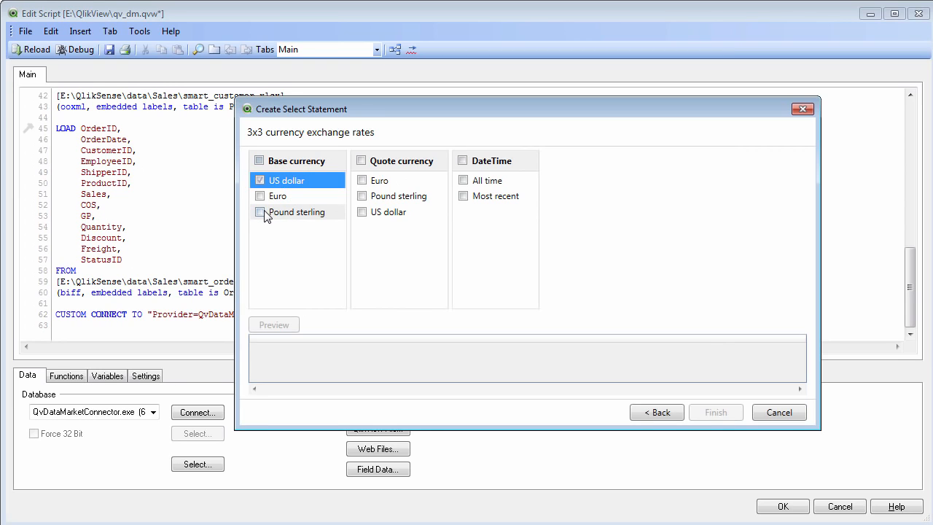
left_click(362, 180)
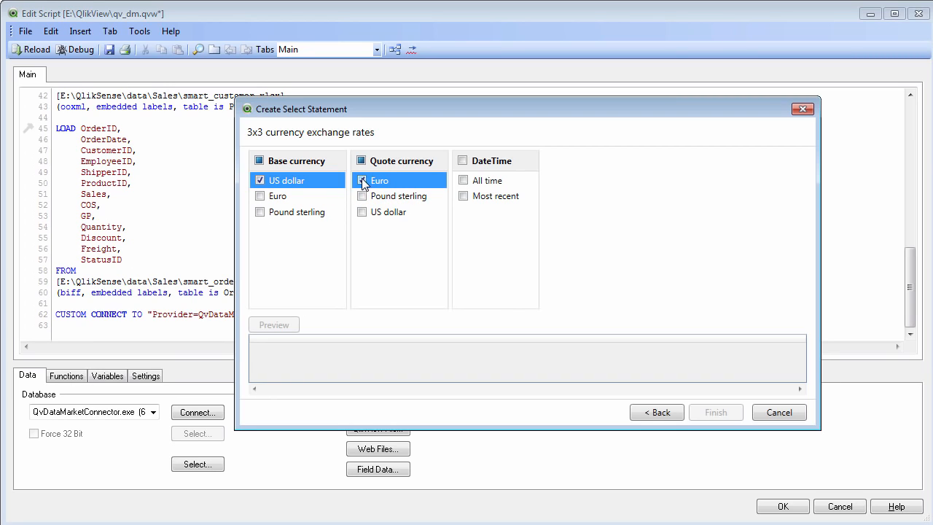
left_click(464, 196)
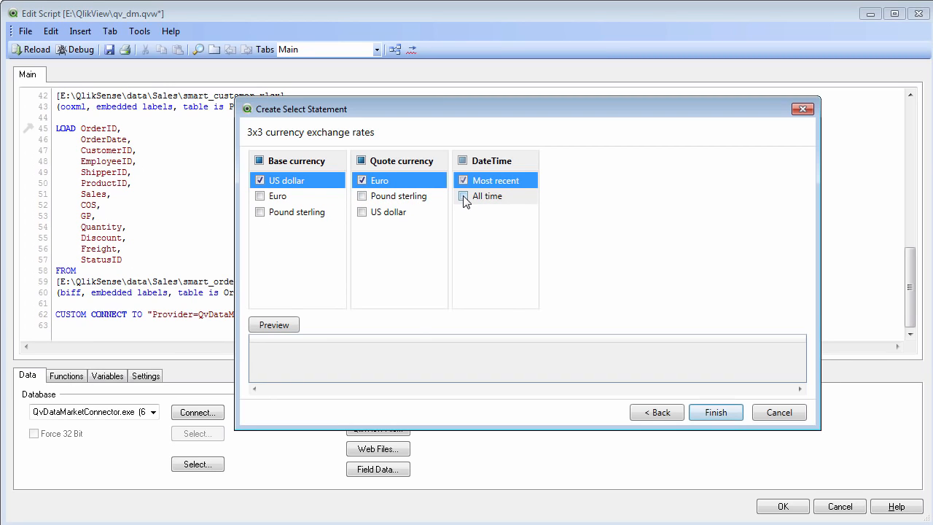
left_click(279, 323)
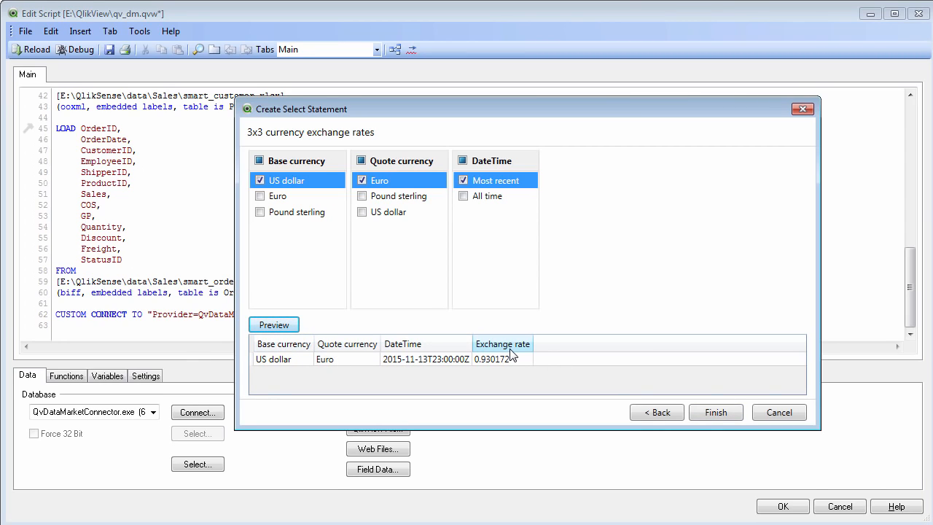
left_click(715, 411)
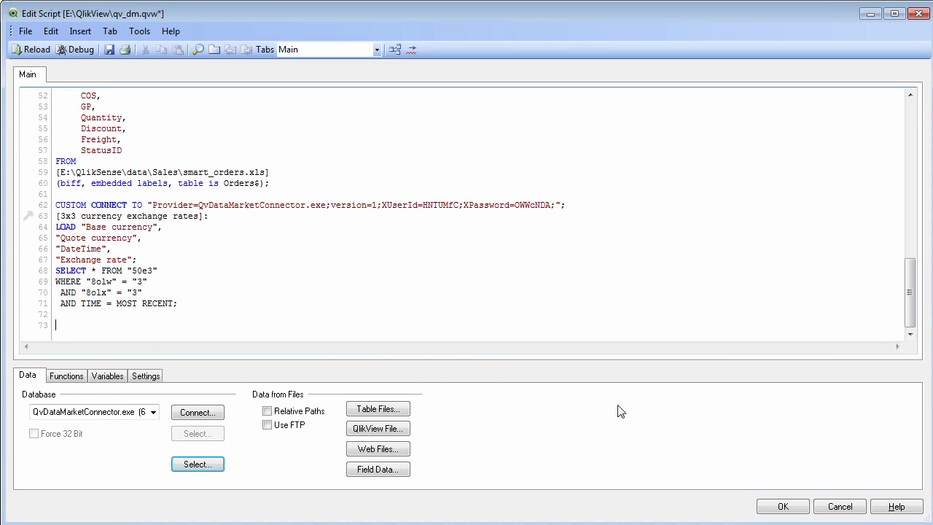
- Reload the document's data with the new script and accept the sheet properties without adding listboxes
left_click(36, 53)
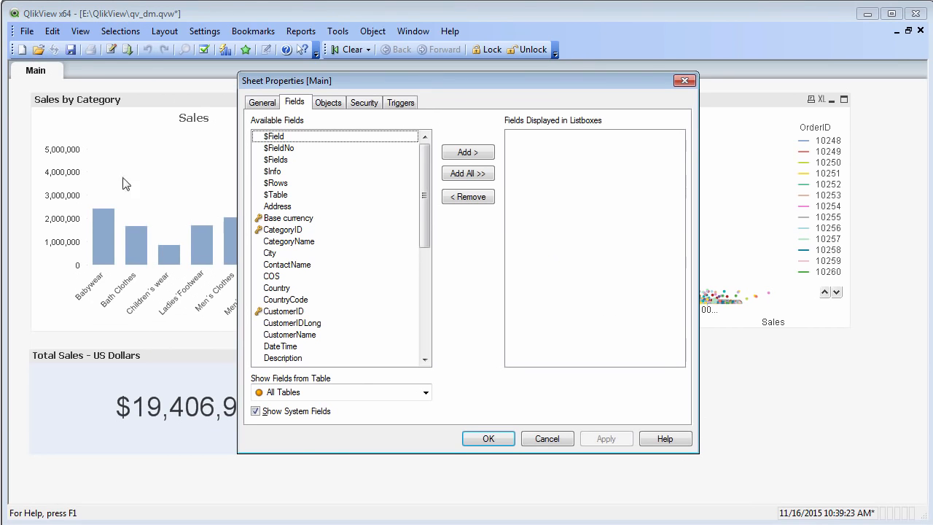
left_click(481, 437)
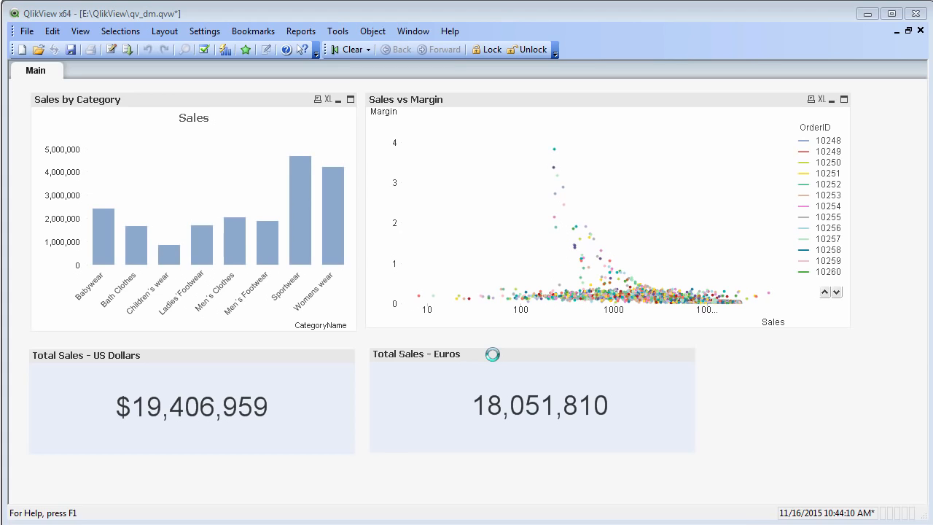
- Display the script's table model, separate Orders$ from the other tables, and widen the 3x3 currency exchange rates table to show its full name
key("ctrl+e")
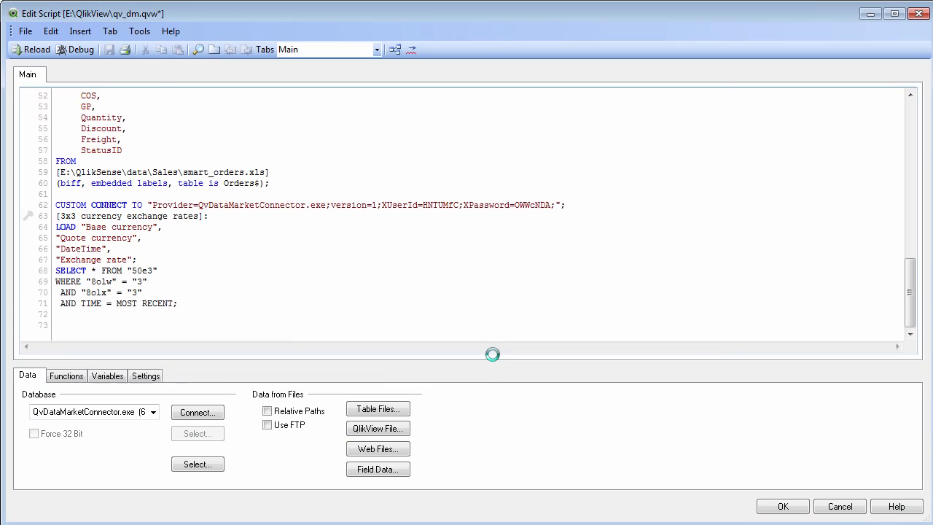
left_click(394, 49)
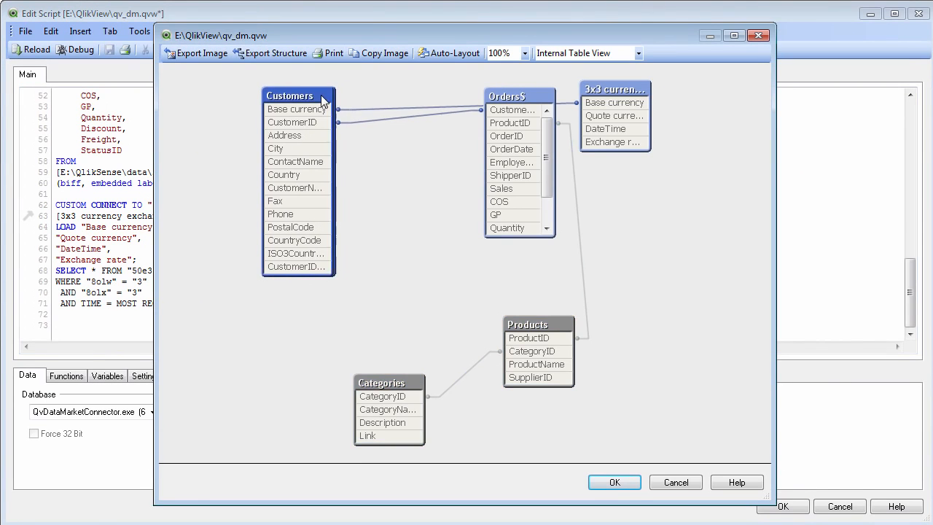
left_click_drag(526, 102, 425, 173)
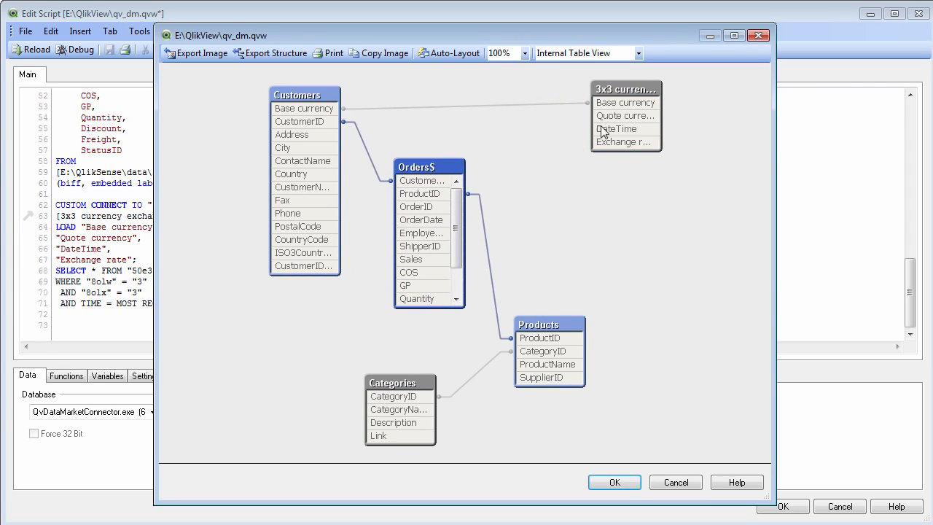
left_click_drag(627, 89, 581, 89)
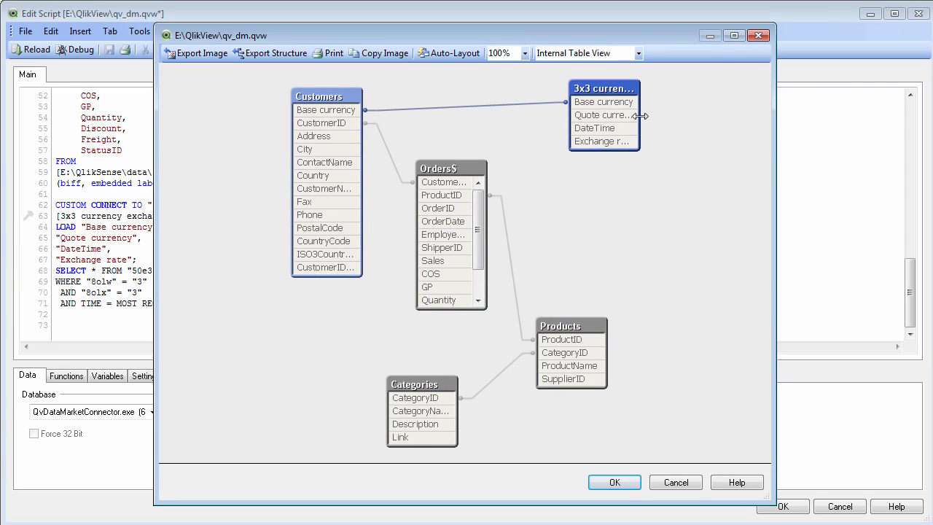
left_click_drag(641, 116, 772, 126)
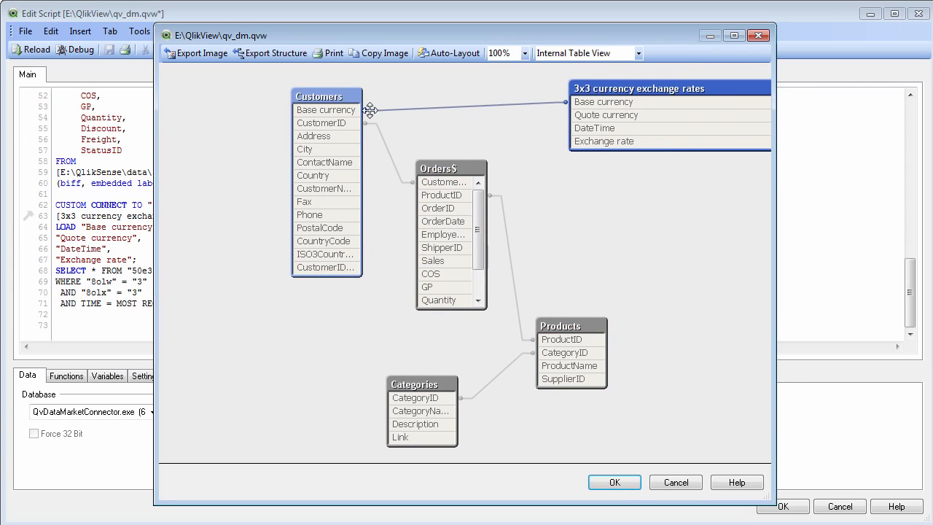
- Inspect the Base currency key in Customers, move the exchange rates table closer to it, and close the table view and script editor
mouse_move(341, 111)
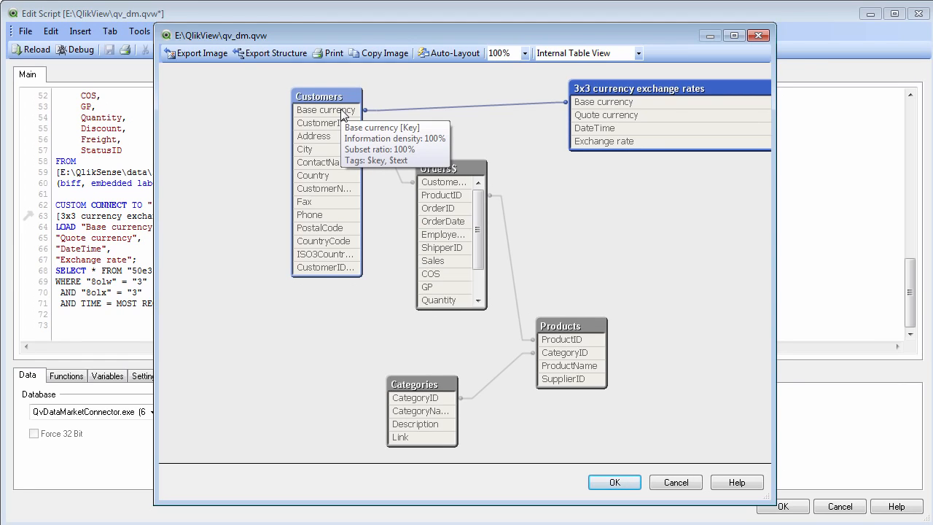
left_click_drag(605, 90, 566, 95)
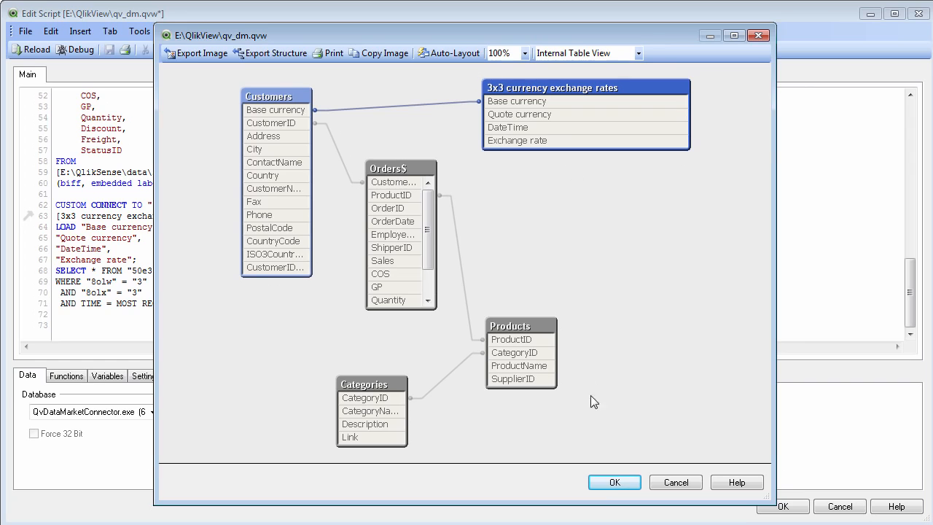
left_click(612, 482)
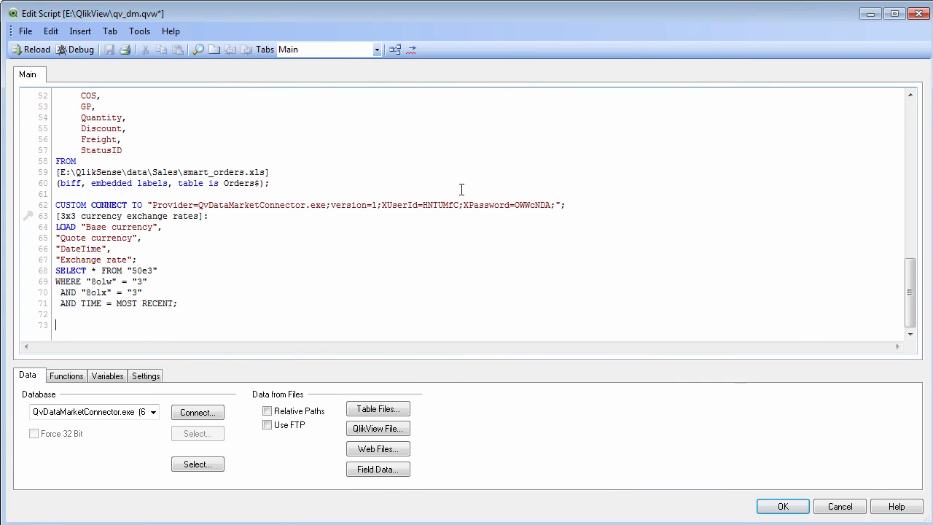
left_click(918, 14)
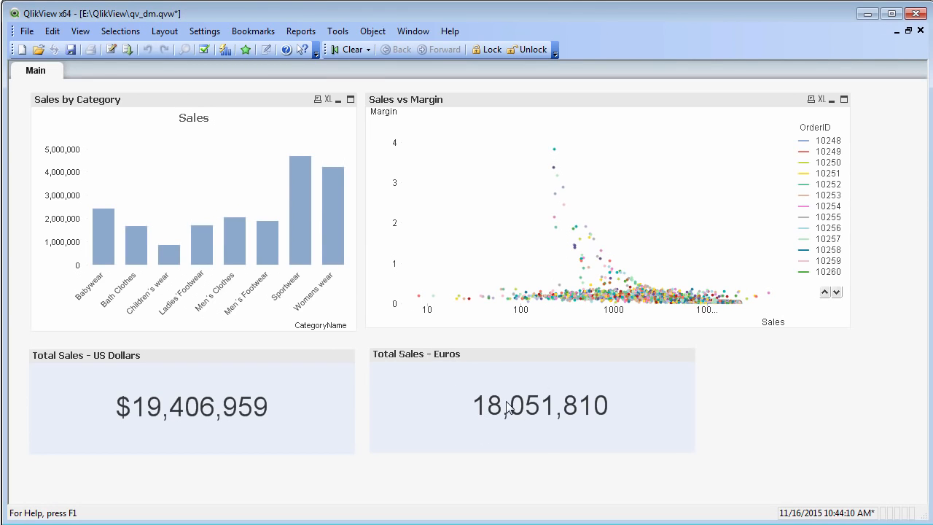
- Review the text expression in the properties of the Total Sales - Euros text object and close them
right_click(512, 365)
left_click(543, 375)
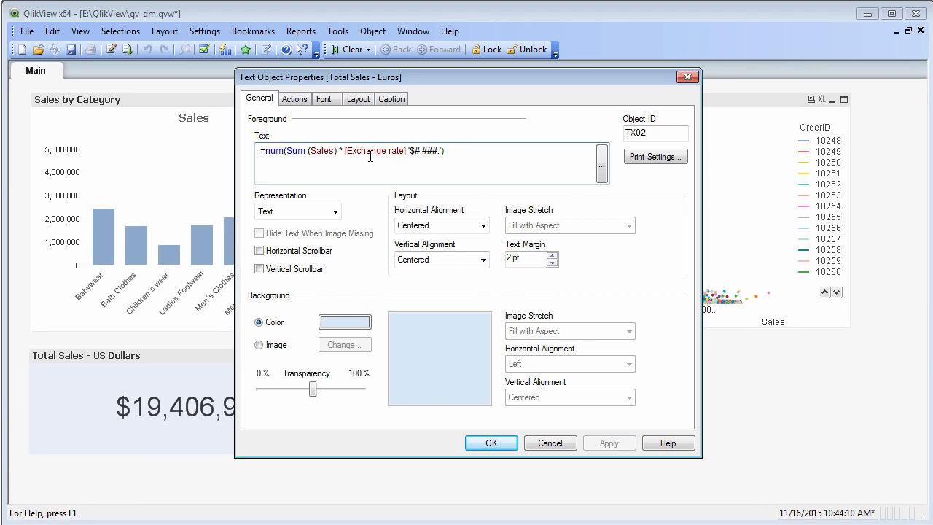
left_click(485, 443)
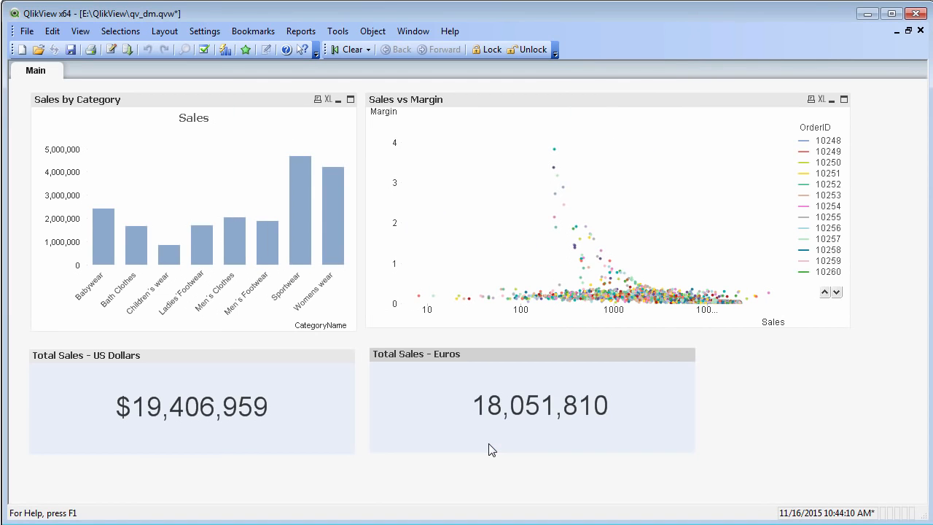